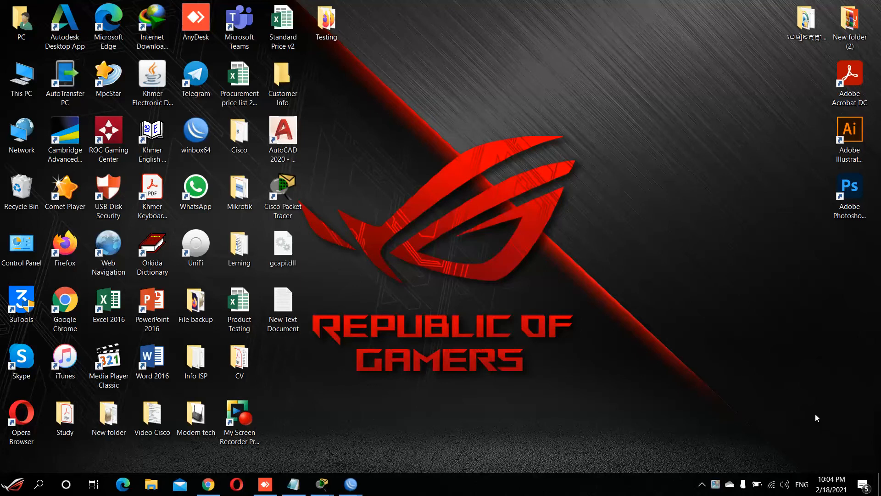
Step: Check the PC's current Wi-Fi network, then restore Chrome and close both old router tabs
left_click(771, 489)
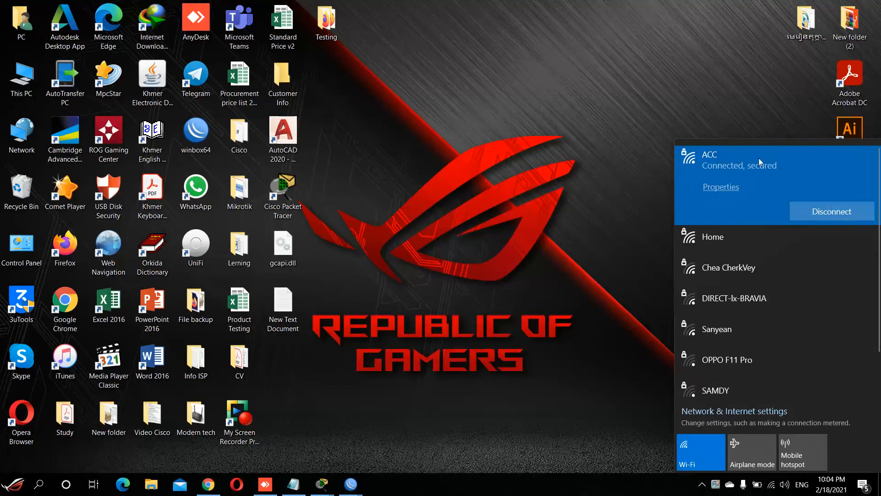
left_click(563, 65)
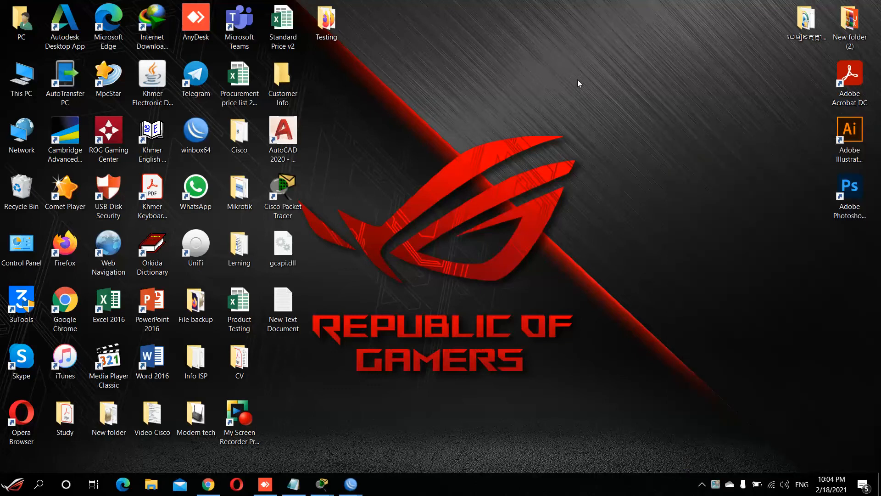
mouse_move(206, 492)
left_click(206, 492)
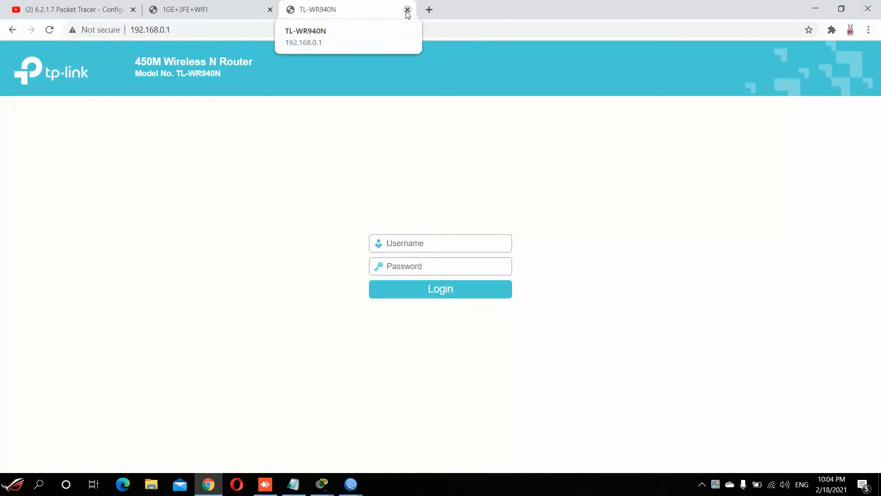
left_click(407, 10)
left_click(270, 9)
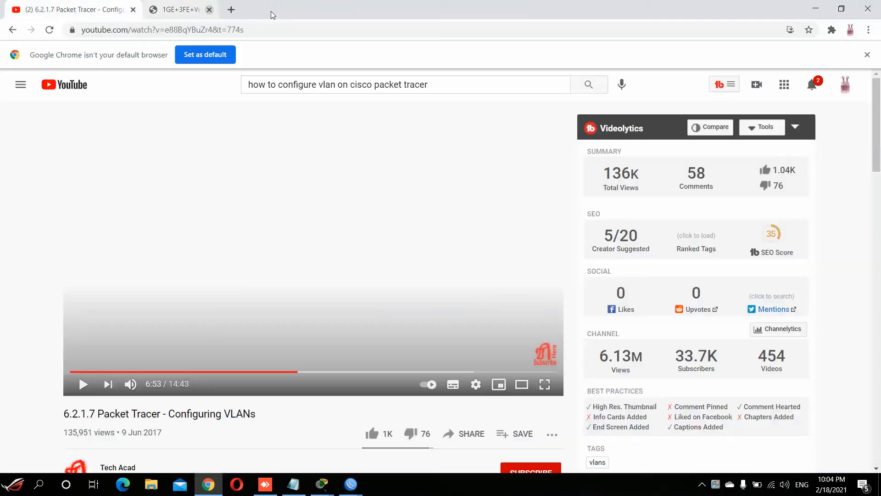
Step: Go to the router login page at 192.168.0.1 in a new tab
left_click(155, 10)
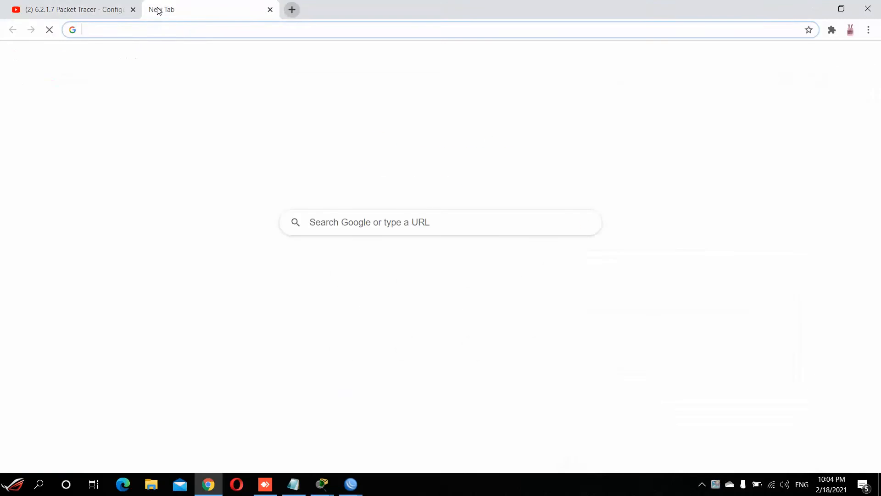
left_click(203, 30)
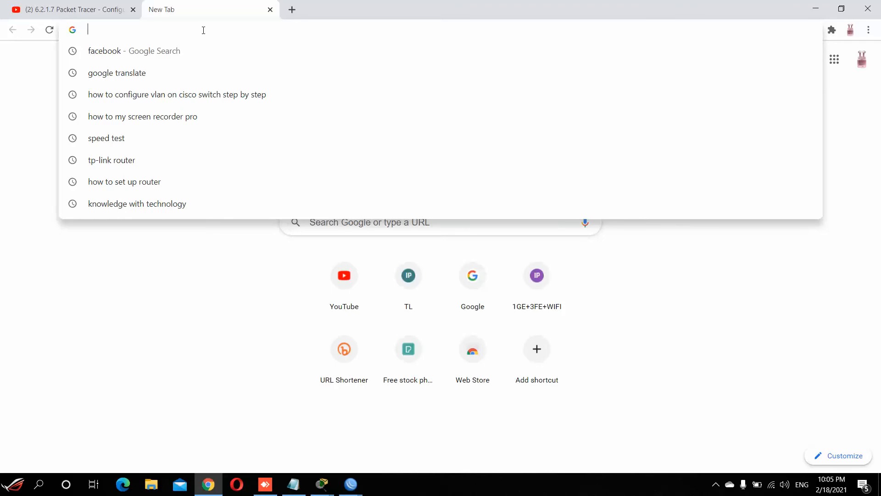
type("192.1")
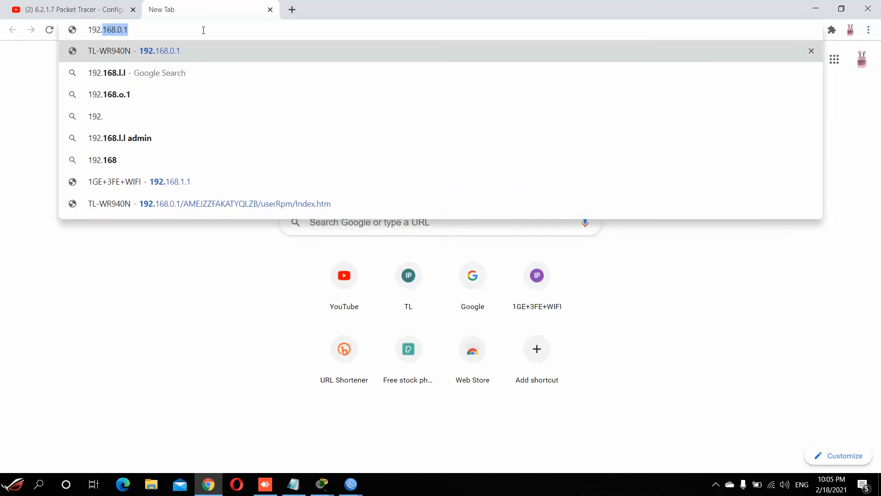
type("68.0")
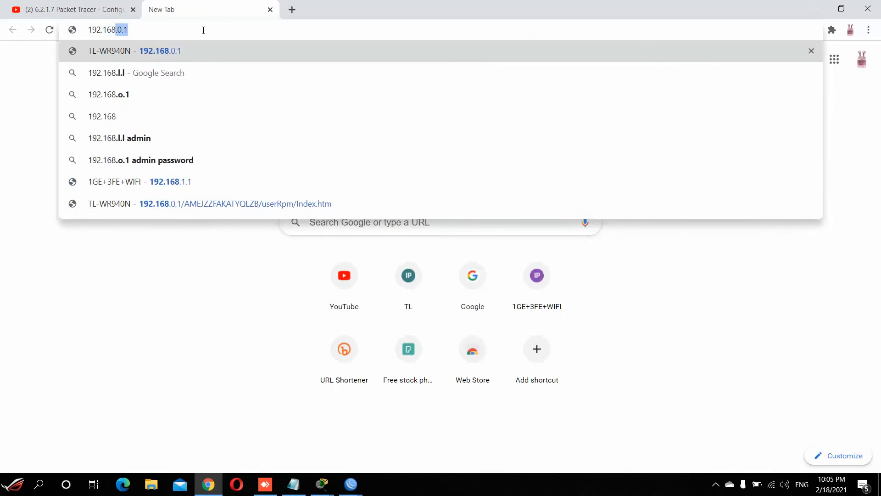
type(".1")
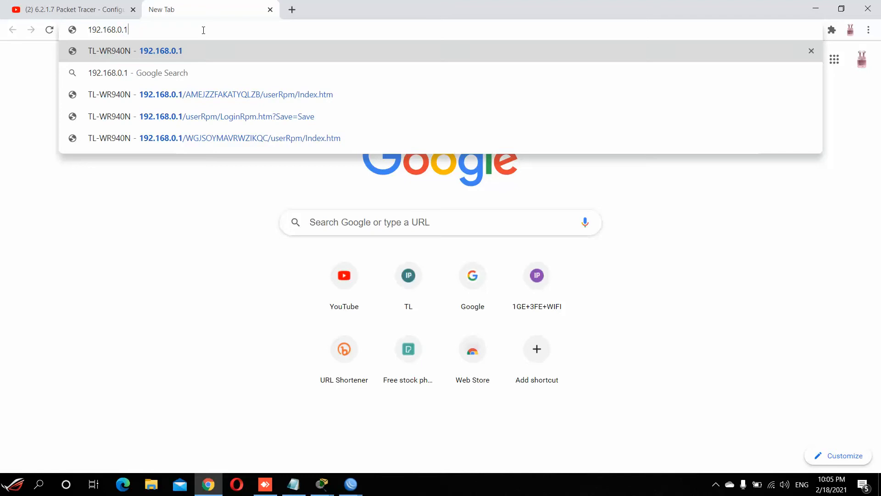
key("Return")
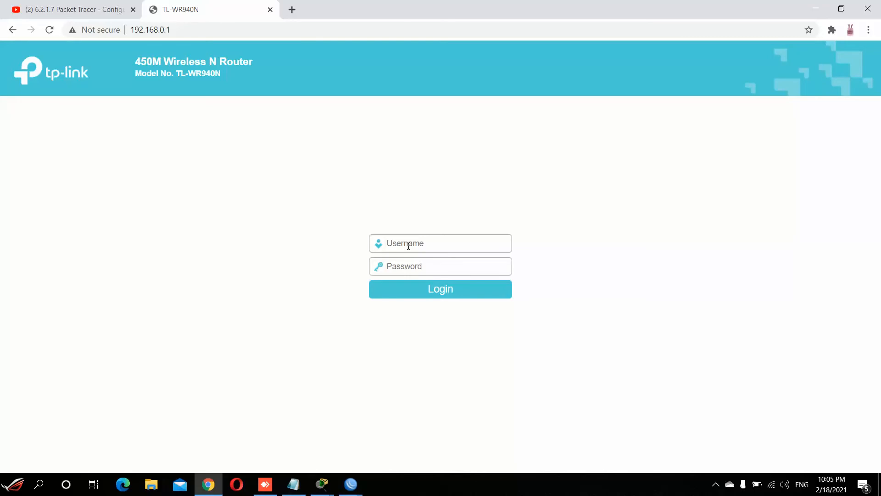
Step: Log into the router with its admin username and password, dismissing Chrome's breach warning
type("admin")
left_click(436, 268)
type("admin")
key("Return")
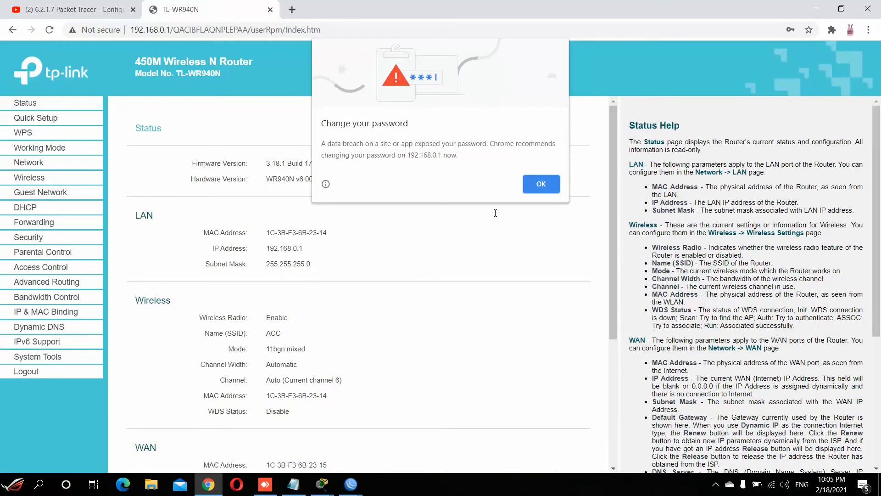
left_click(544, 182)
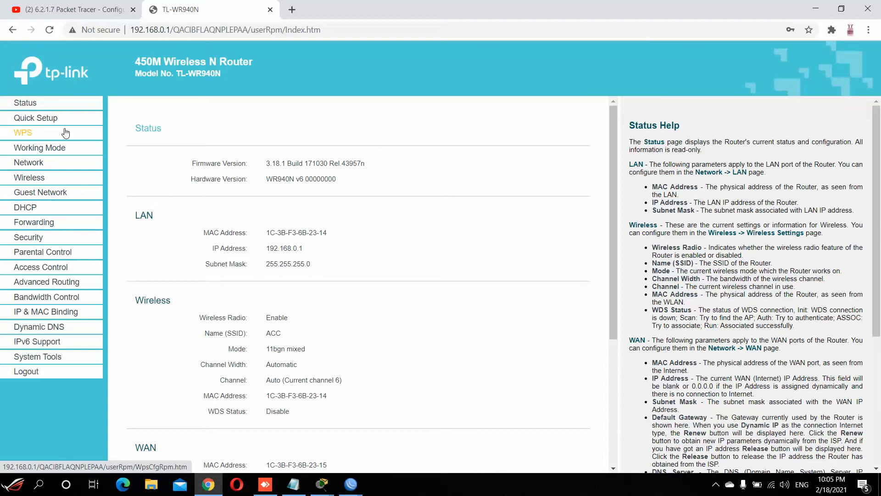
Step: Change the Wireless Network Name from ACC to Testing on Wireless Settings and save
left_click(28, 182)
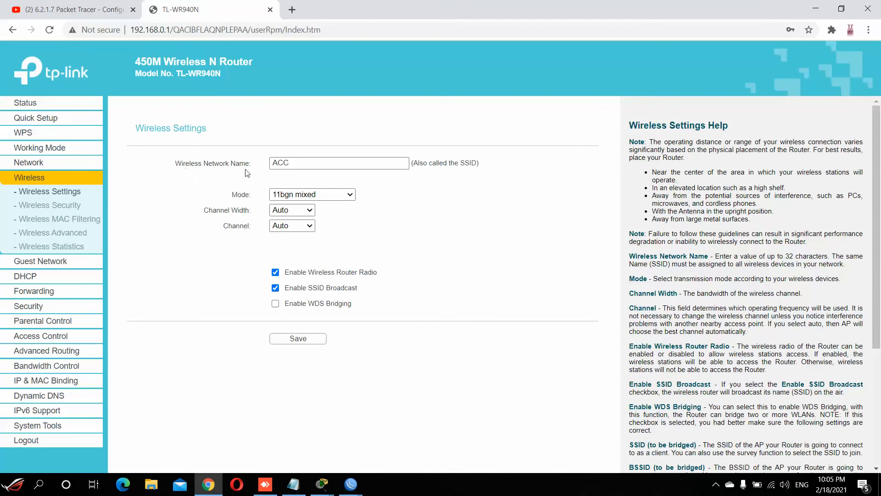
left_click(295, 162)
left_click(295, 165)
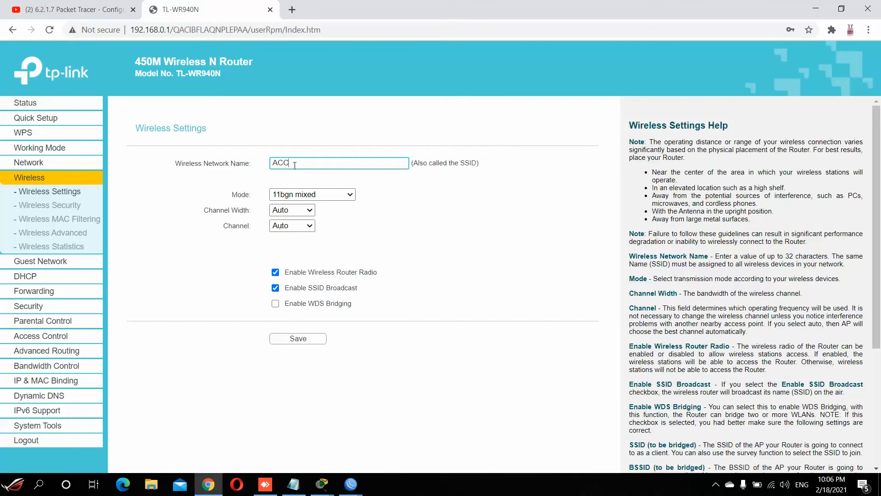
key("BackSpace")
key("BackSpace")
key("BackSpace")
type("Testing")
left_click(308, 341)
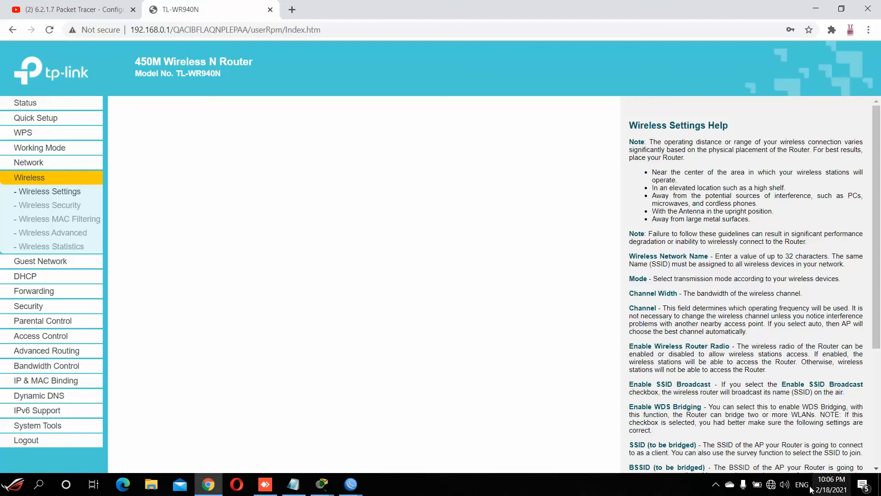
Step: Pick the Testing network in the Windows Wi-Fi list and start connecting
left_click(772, 487)
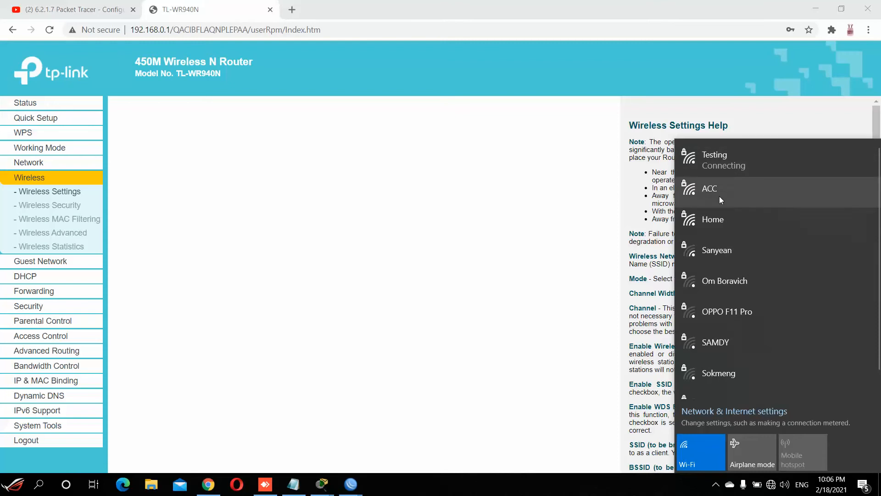
left_click(733, 161)
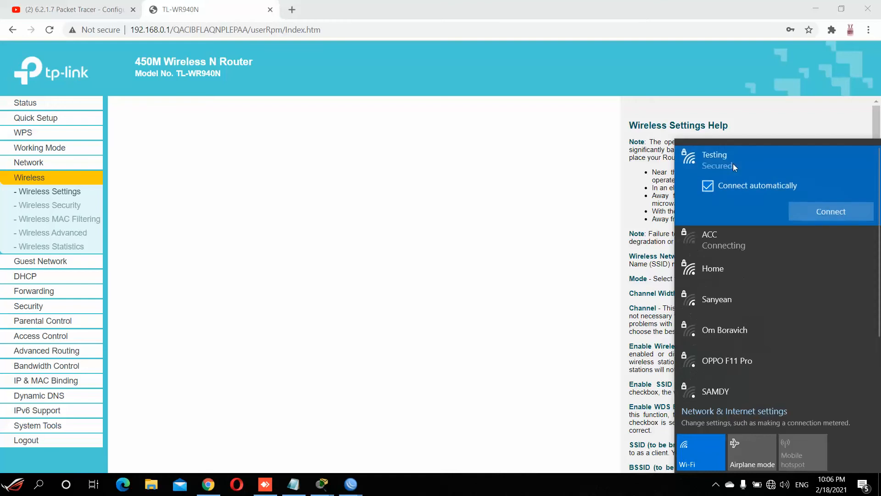
left_click(829, 213)
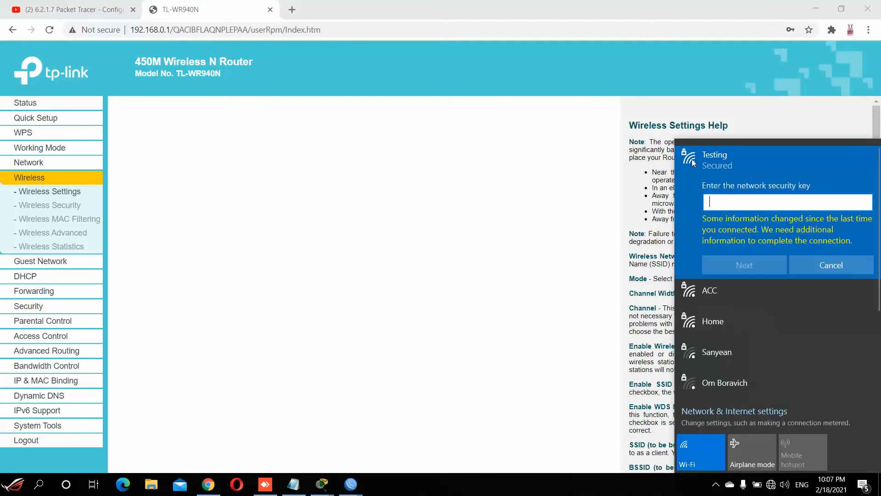
Step: Enter the Testing network security key, re-entering and revealing it when the first attempt fails
left_click(776, 202)
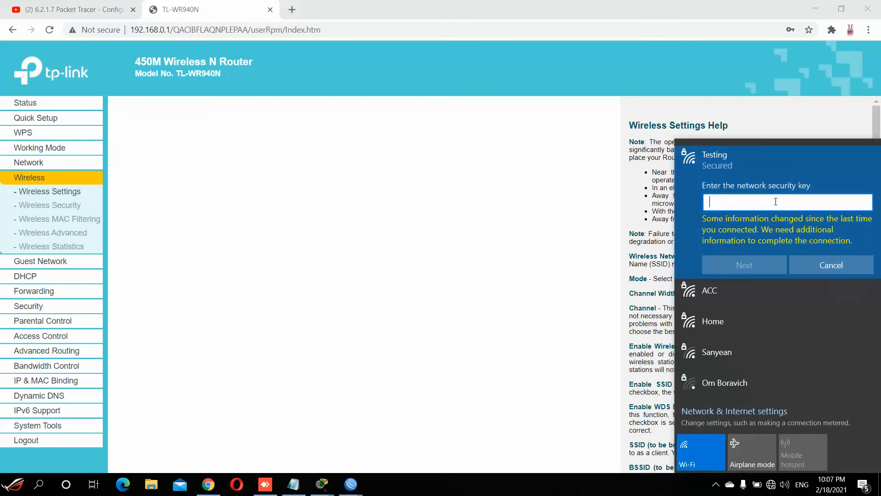
type("********")
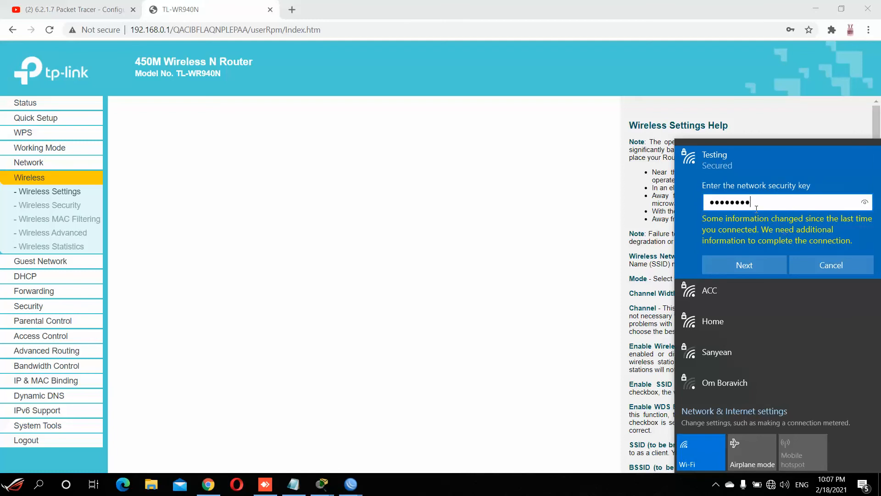
left_click(763, 266)
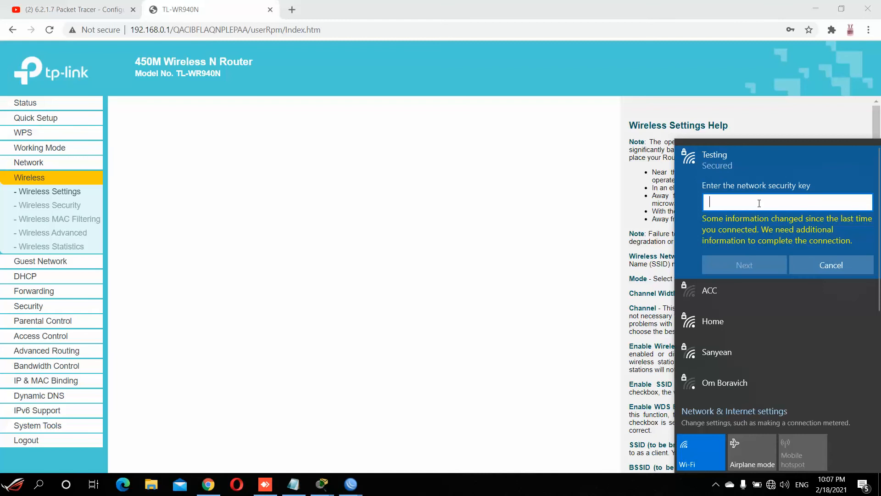
type("123456789")
left_click(865, 202)
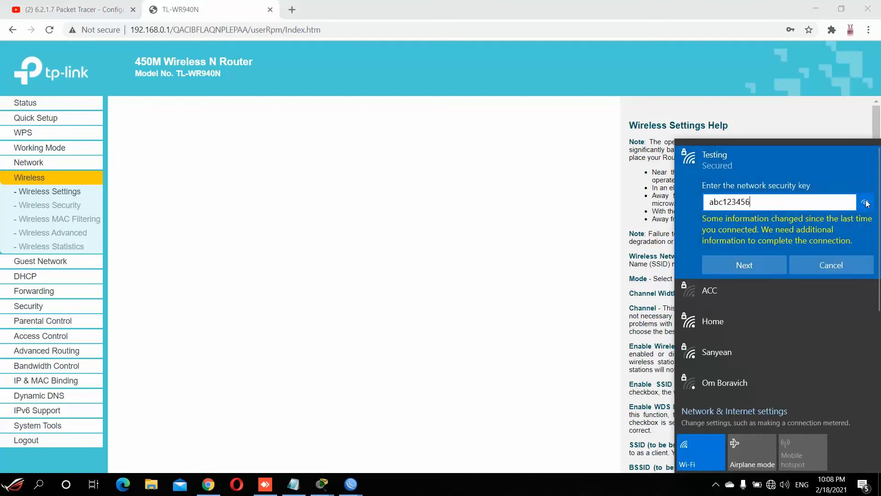
left_click(737, 269)
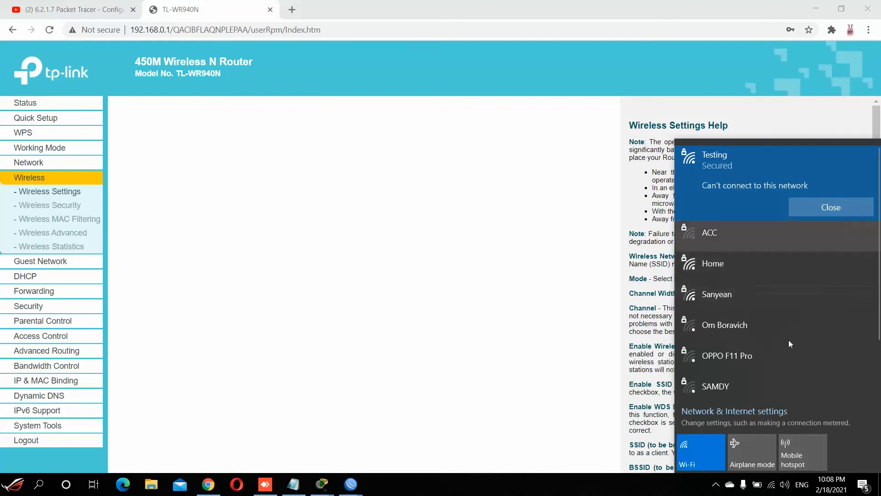
Step: Confirm Testing shows Connected, secured, then close the Wi-Fi list
left_click(773, 487)
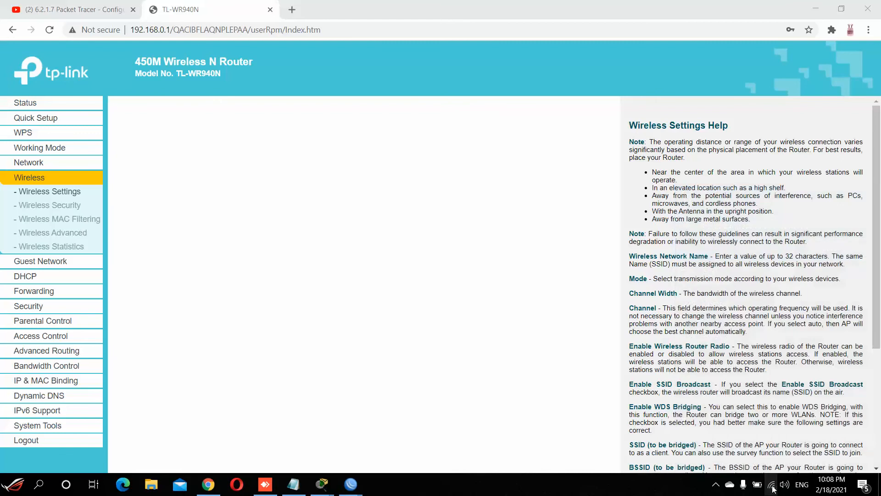
left_click(773, 488)
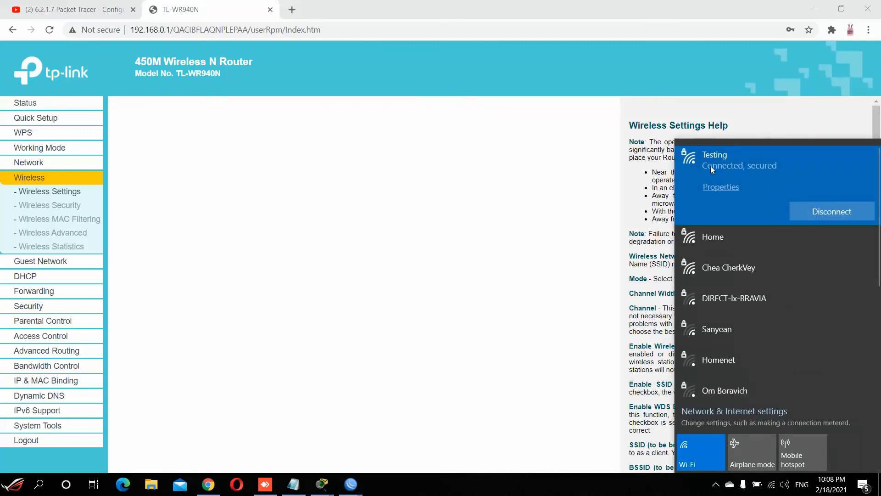
left_click(302, 261)
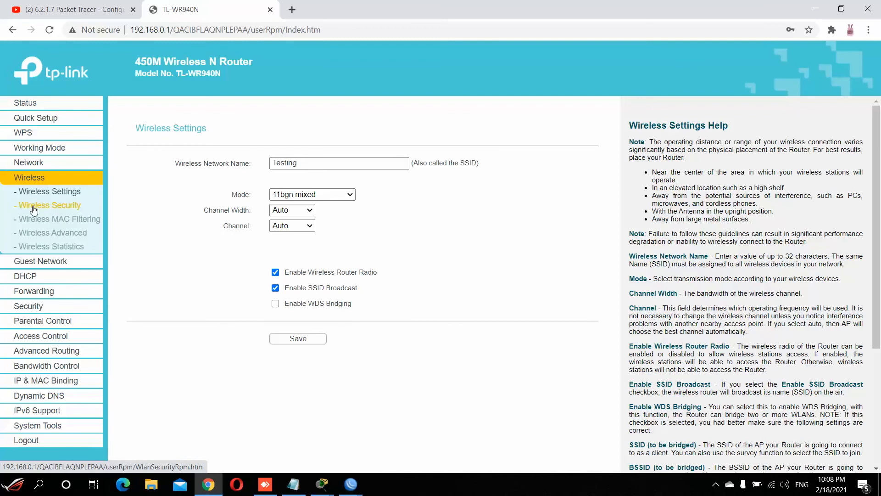
Step: Replace the WPA2-PSK Wireless Password with a new one and save the Wireless Security settings
left_click(66, 211)
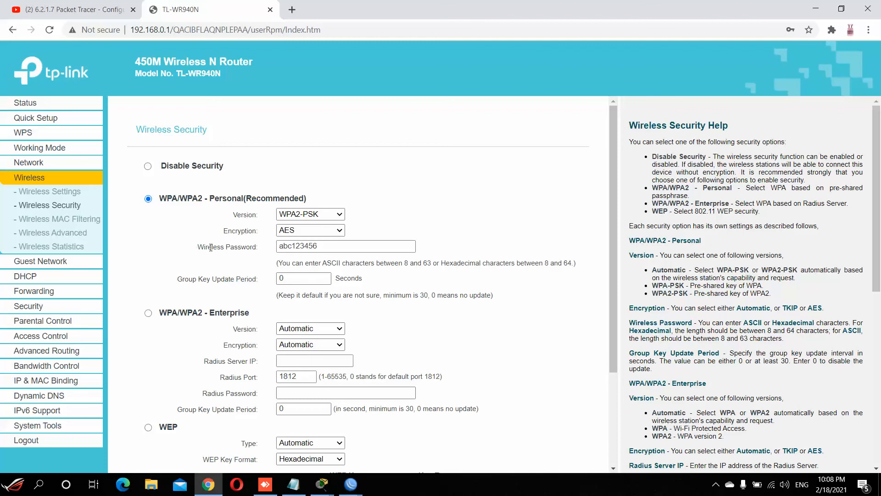
left_click(320, 246)
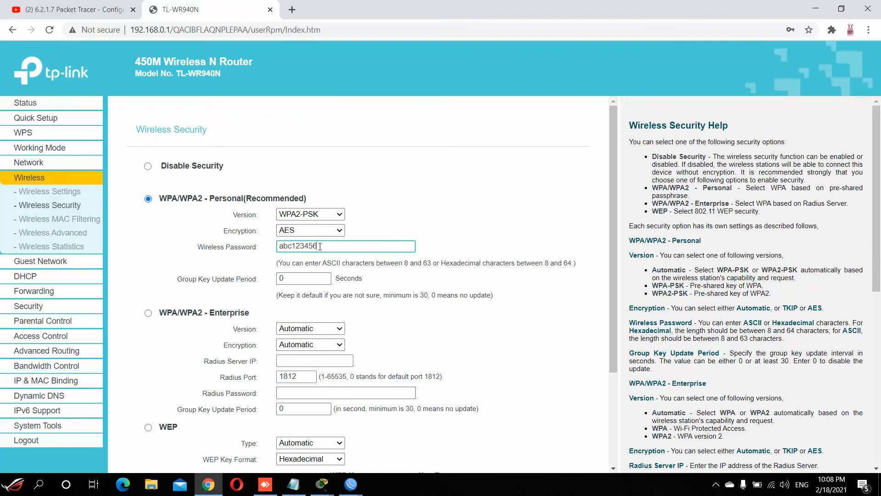
left_click_drag(320, 246, 268, 252)
key("BackSpace")
type("1234")
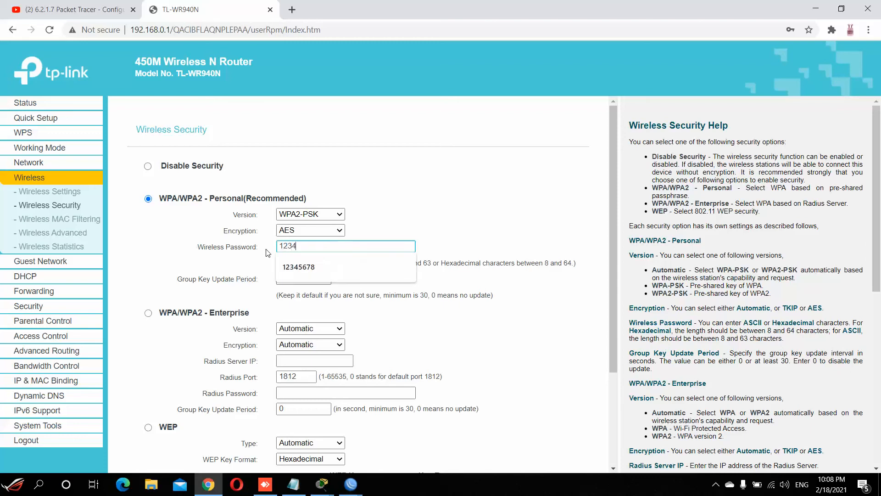
type("5678")
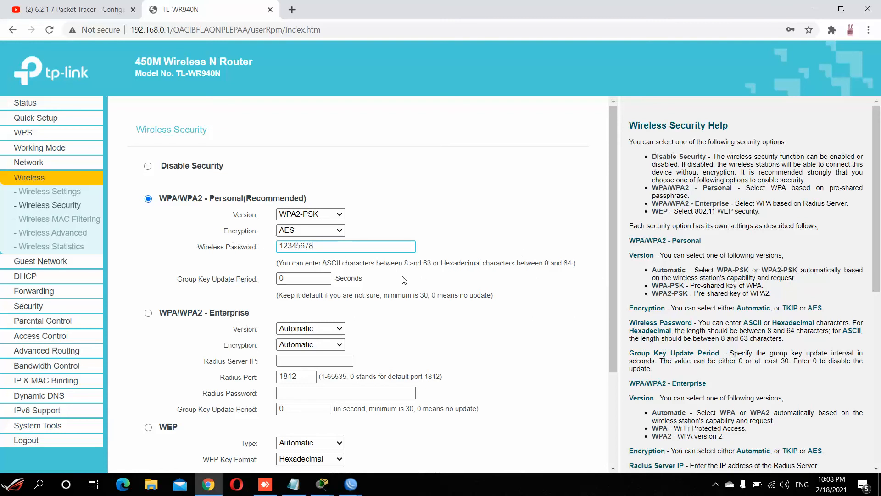
scroll(405, 281, "down", 3)
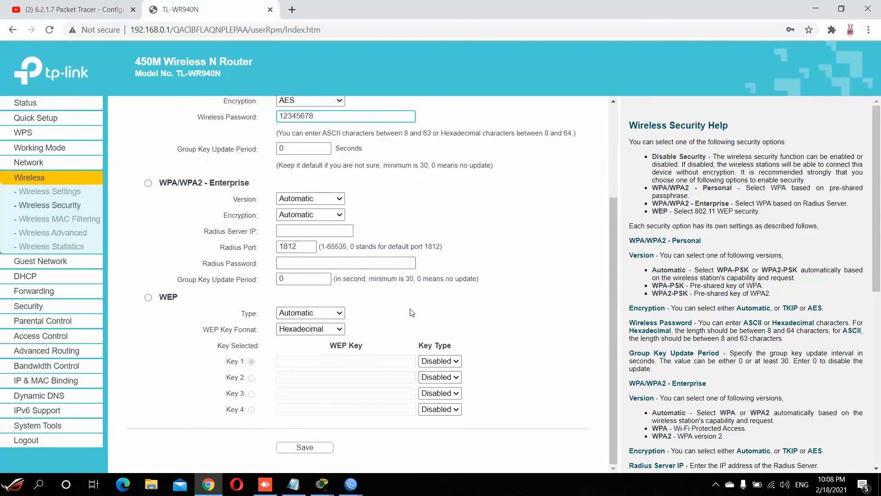
left_click(316, 448)
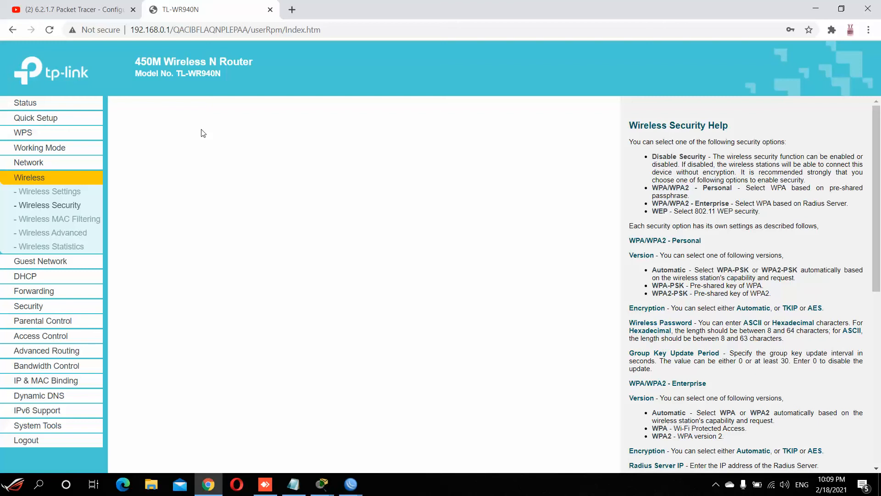
Step: Disconnect from Testing and reconnect using the new wireless password as the security key
left_click(769, 489)
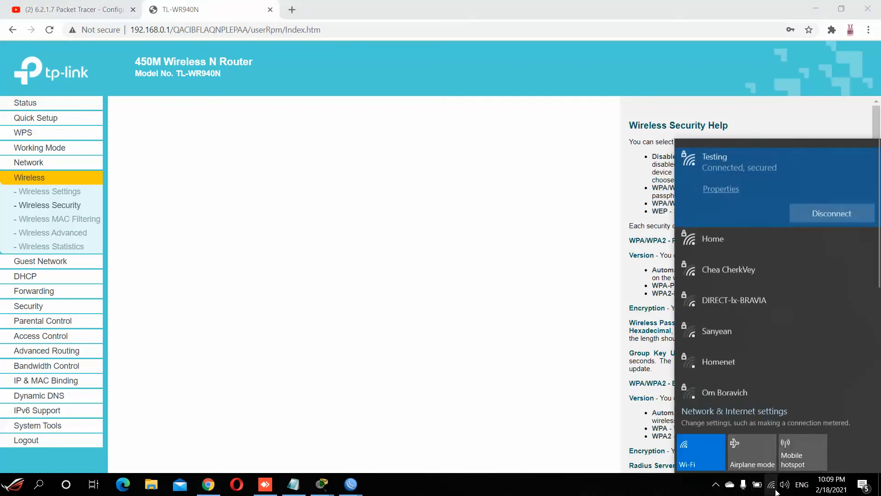
left_click(840, 208)
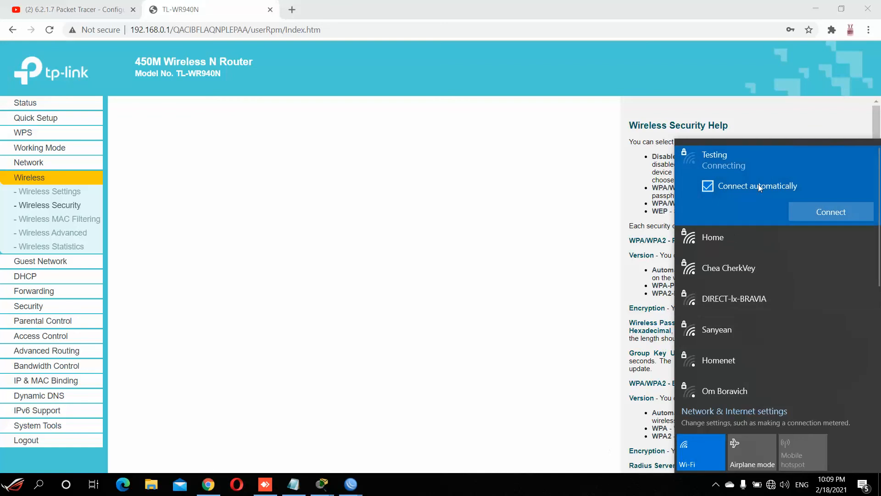
left_click(821, 215)
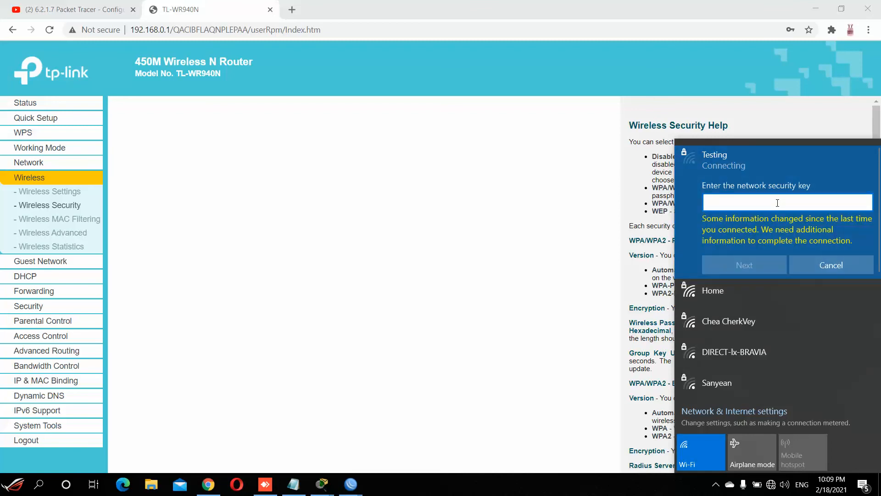
type("12345678")
left_click(771, 268)
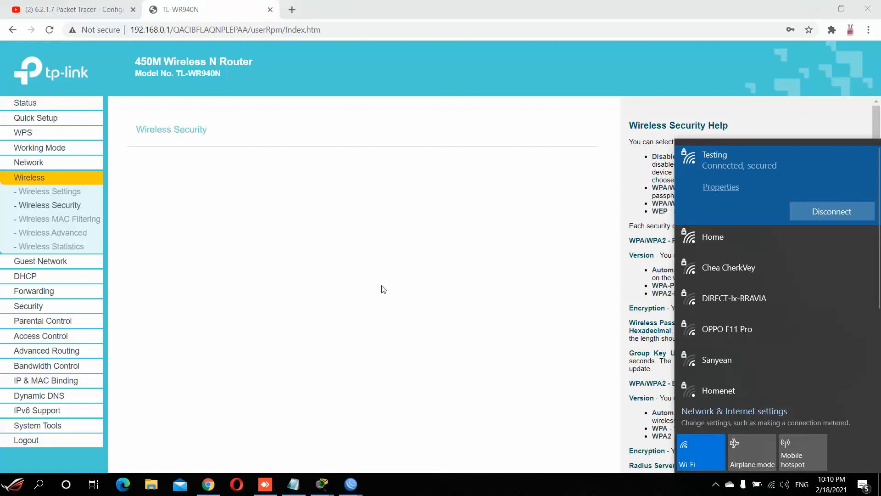
Step: Confirm on Wireless Settings that the network name is Testing
left_click(328, 289)
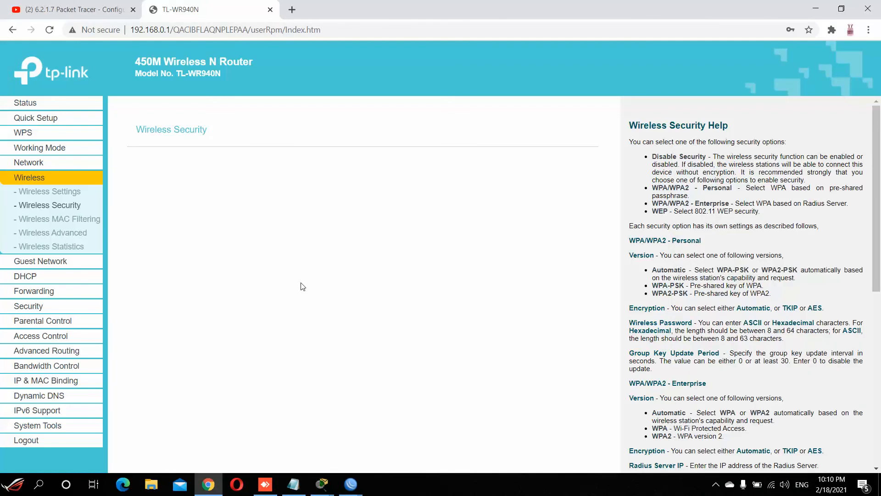
left_click(34, 193)
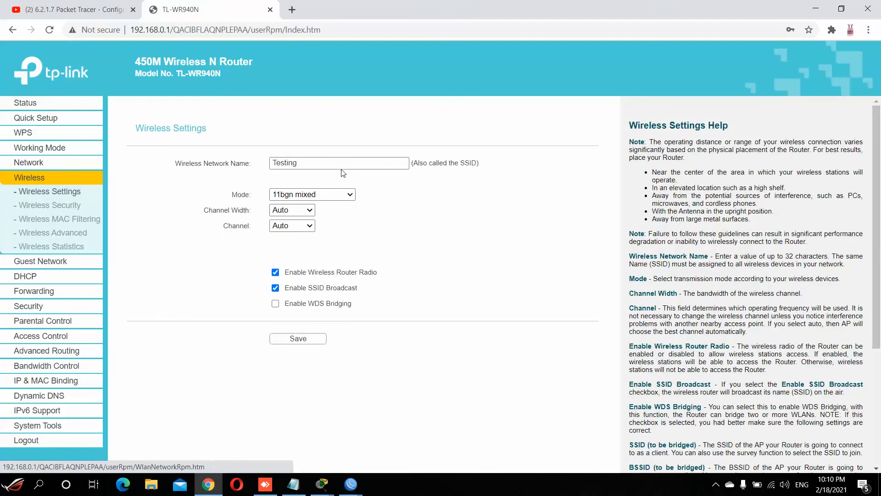
left_click(296, 163)
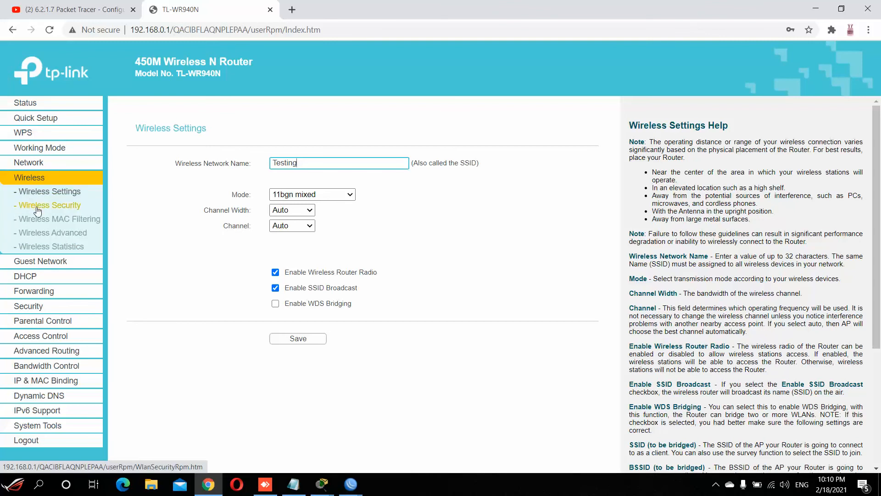
Step: Check on Wireless Security that WPA2-PSK with AES and the new password are saved
left_click(57, 211)
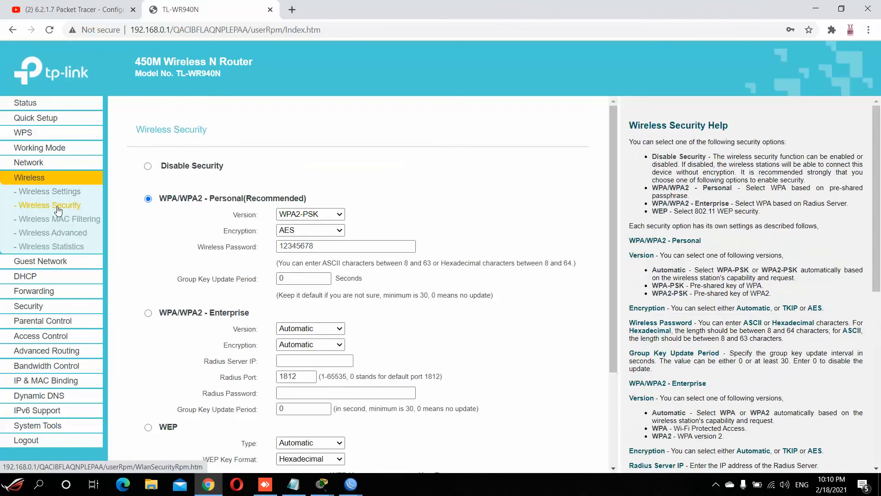
scroll(412, 209, "down", 2)
scroll(412, 209, "down", 2)
scroll(412, 209, "up", 5)
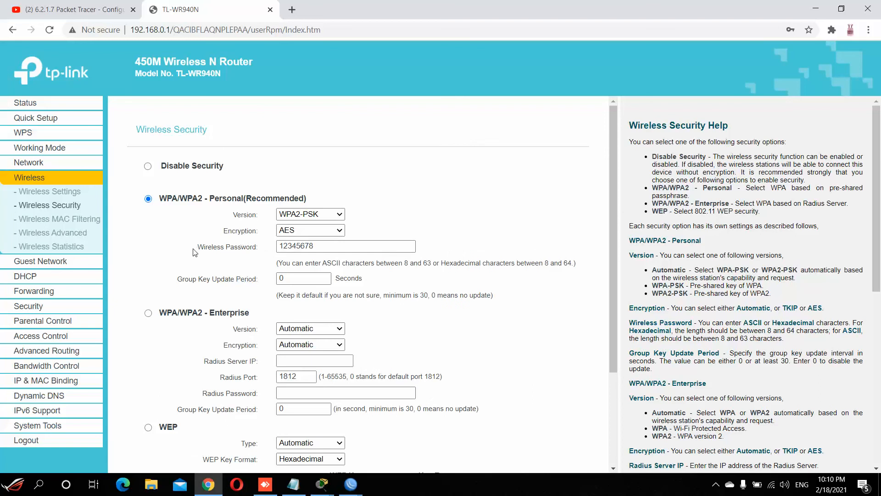
left_click_drag(316, 246, 269, 250)
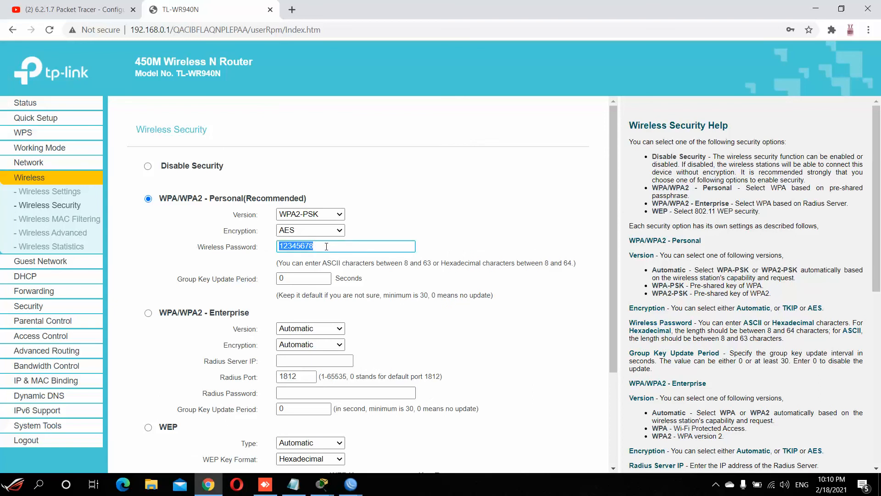
scroll(326, 247, "down", 3)
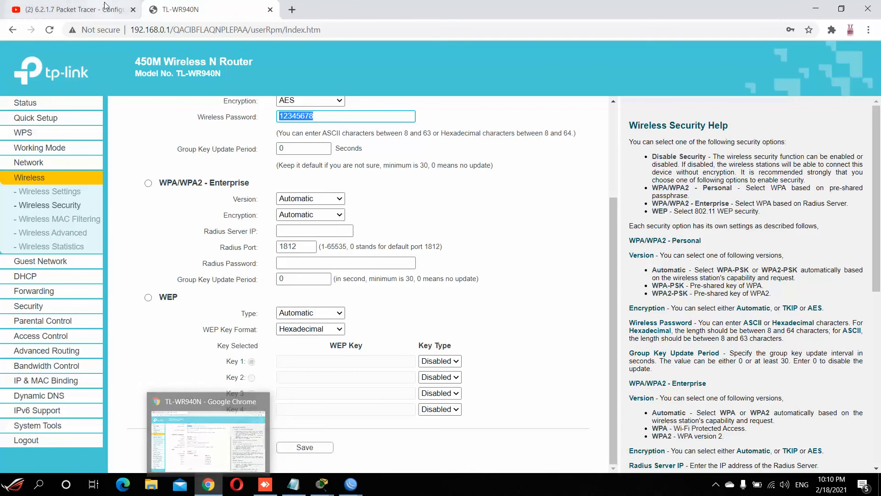
Step: Load YouTube in a new tab to confirm internet access, then return to the router page
left_click(292, 9)
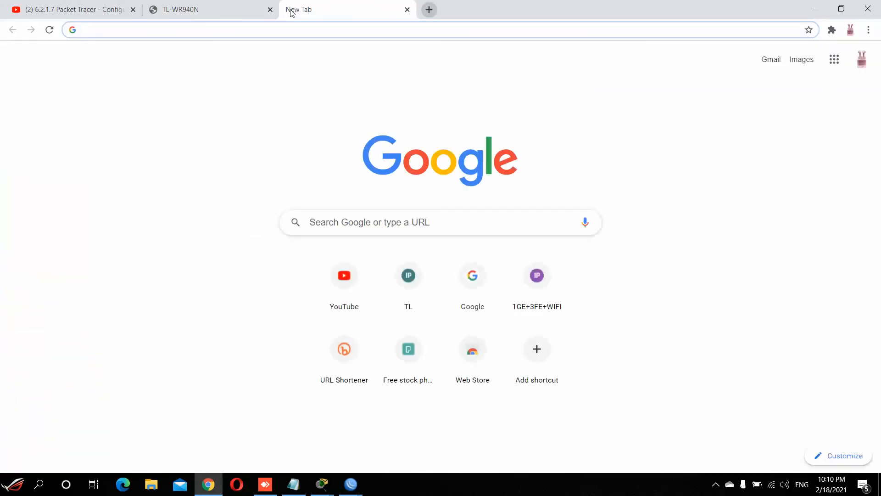
left_click(353, 290)
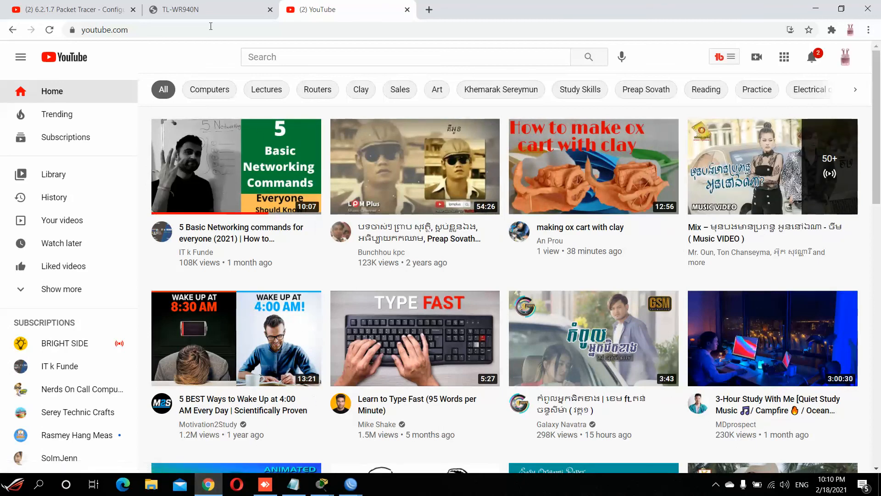
left_click(208, 10)
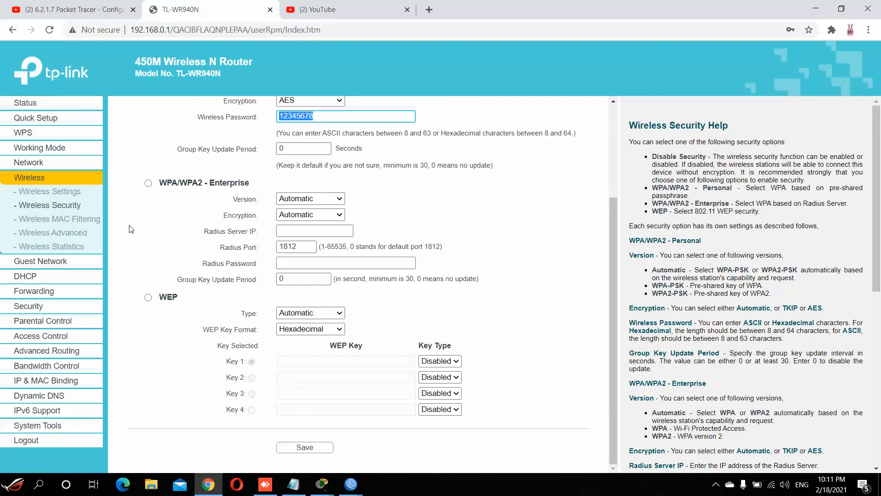
left_click(716, 484)
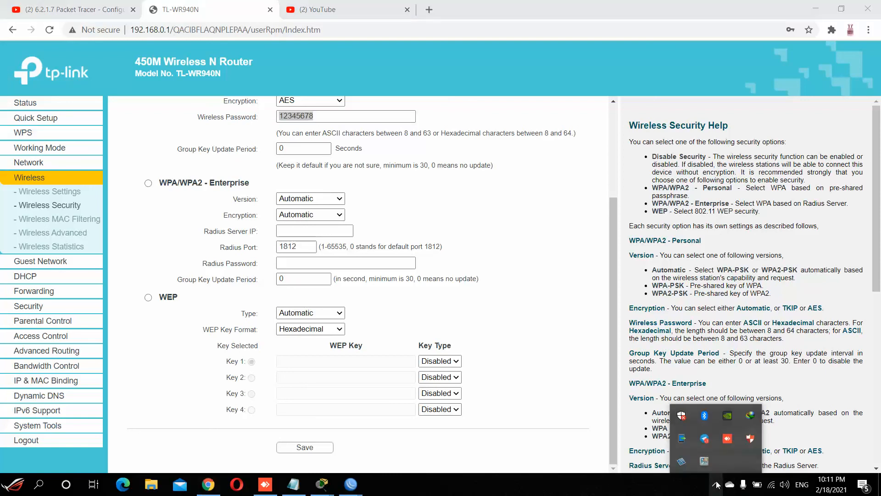